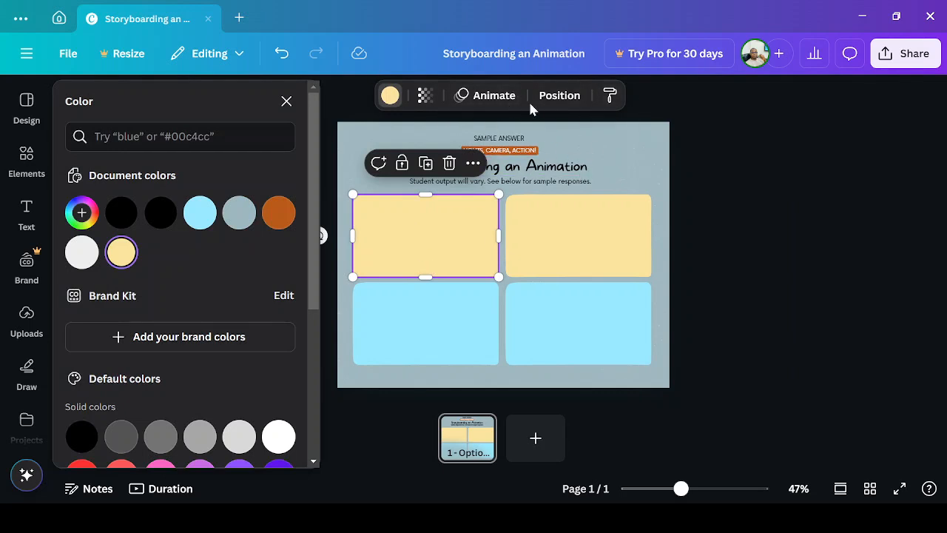
# Try several document colors, including light blue and grey, on the upper-left storyboard panel, ending on its pale yellow fill
pyautogui.click(159, 211)
pyautogui.click(199, 212)
pyautogui.click(277, 213)
pyautogui.click(157, 214)
pyautogui.click(121, 252)
pyautogui.click(200, 214)
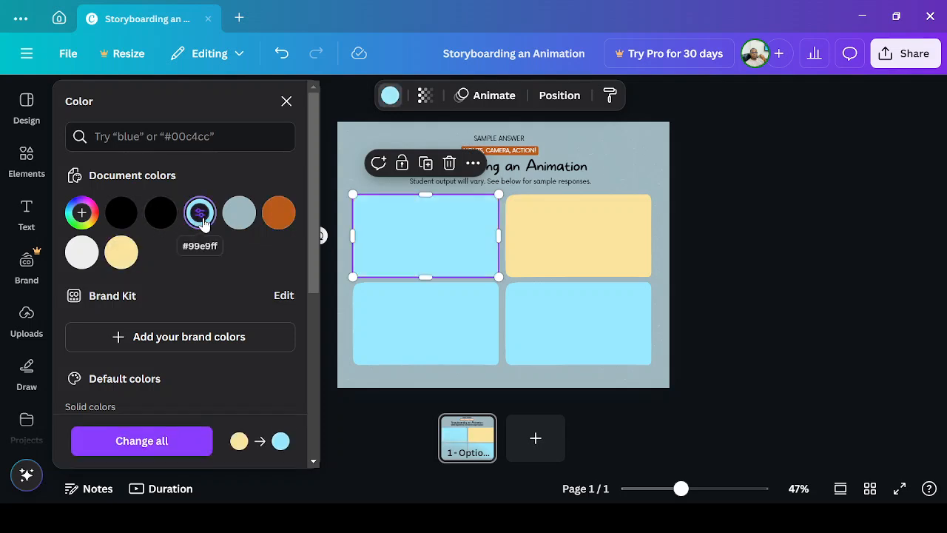
pyautogui.click(236, 217)
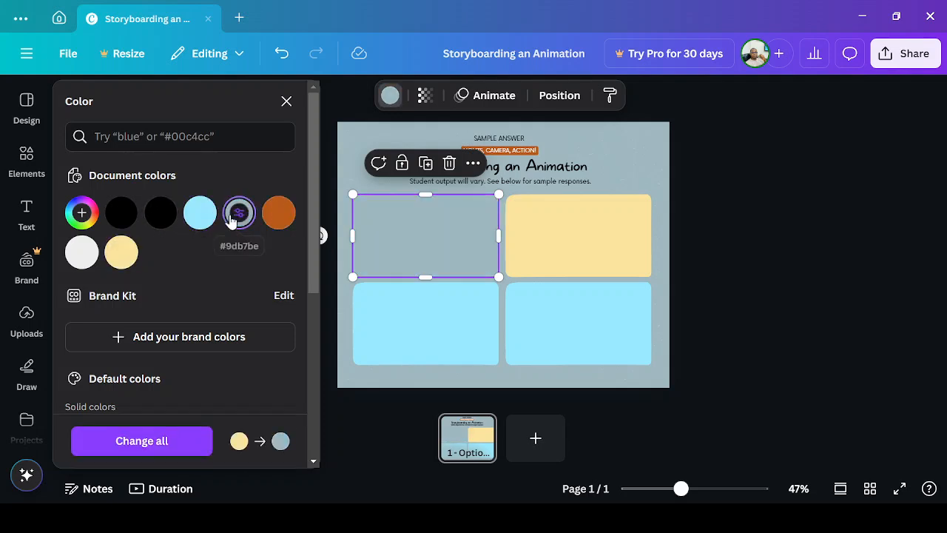
pyautogui.click(232, 224)
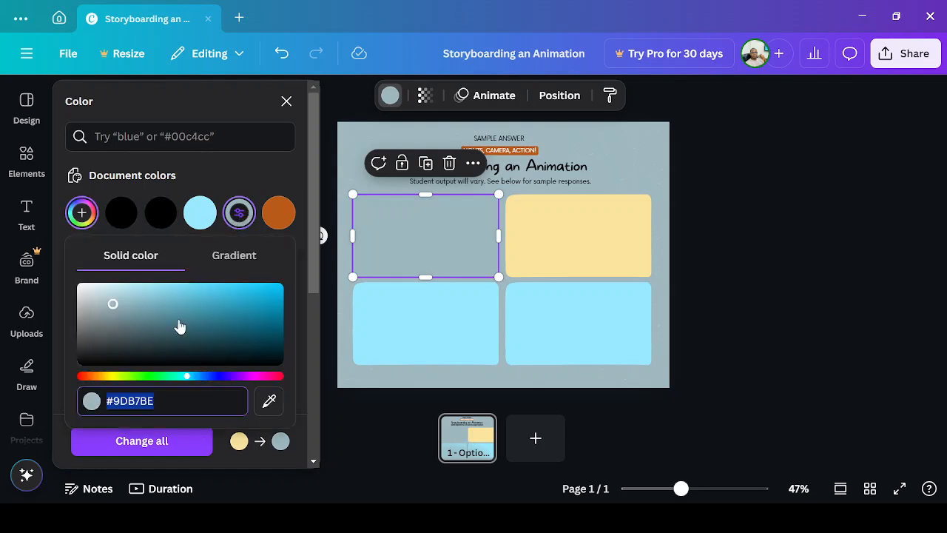
pyautogui.click(169, 221)
pyautogui.click(121, 253)
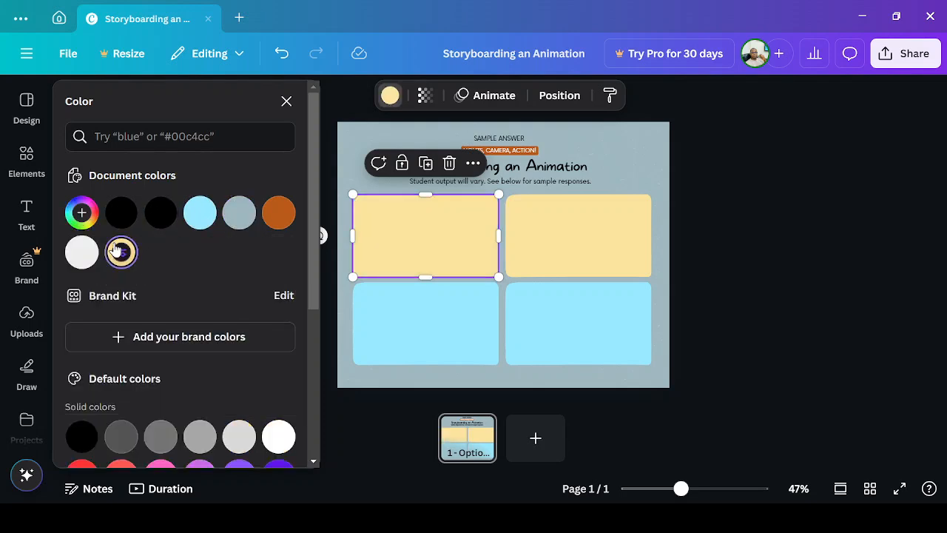
# Recolor the lower-right storyboard panel pale yellow and the upper-right panel light blue to make a checkerboard pattern
pyautogui.click(549, 350)
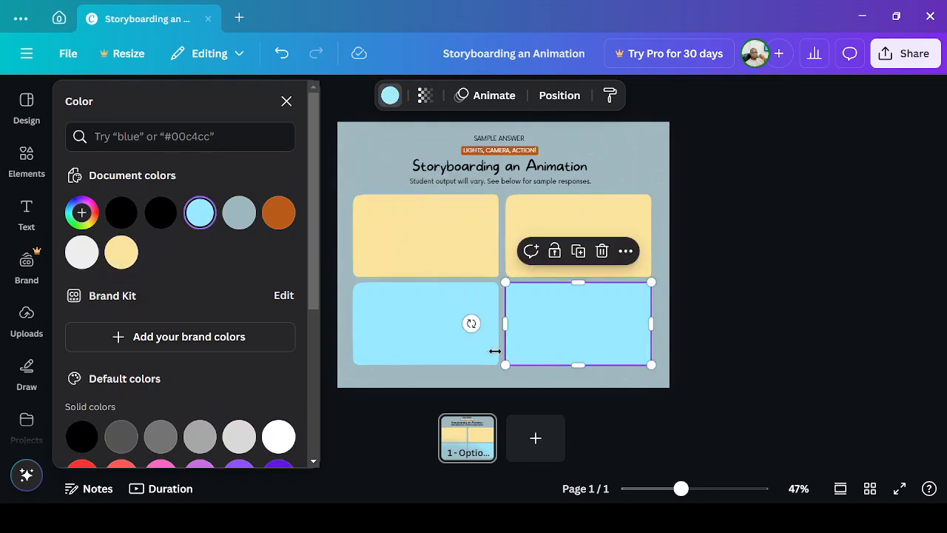
pyautogui.click(121, 253)
pyautogui.click(558, 212)
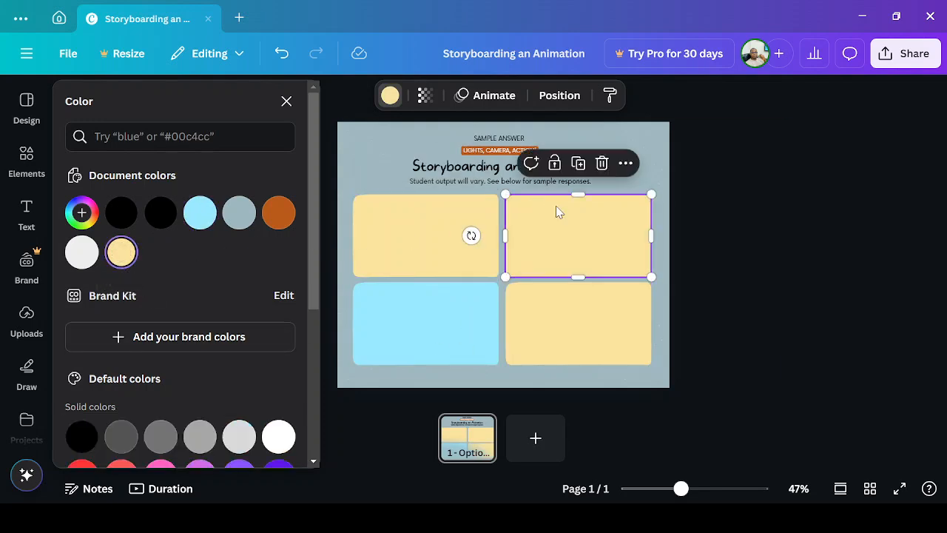
pyautogui.click(199, 219)
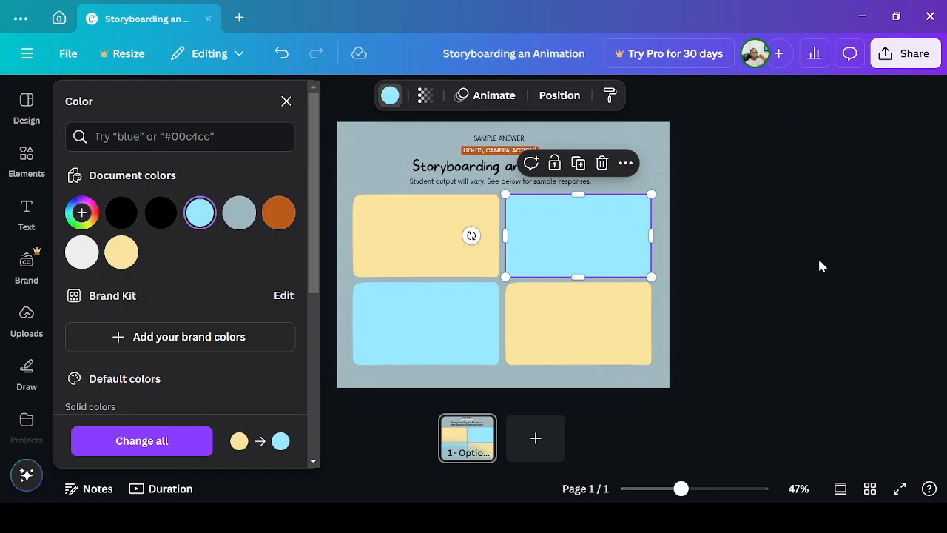
pyautogui.click(817, 259)
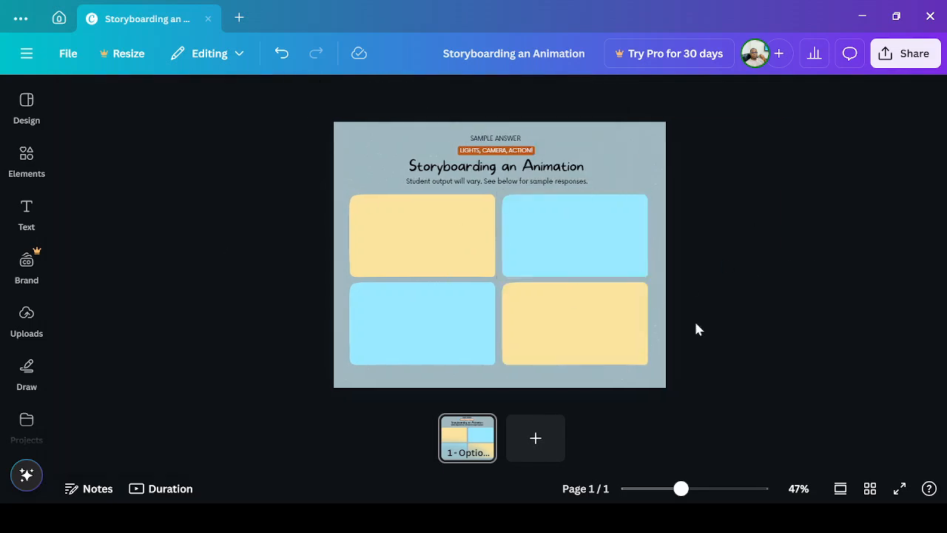
# Delete the overlay images stacked over the page background
pyautogui.click(652, 148)
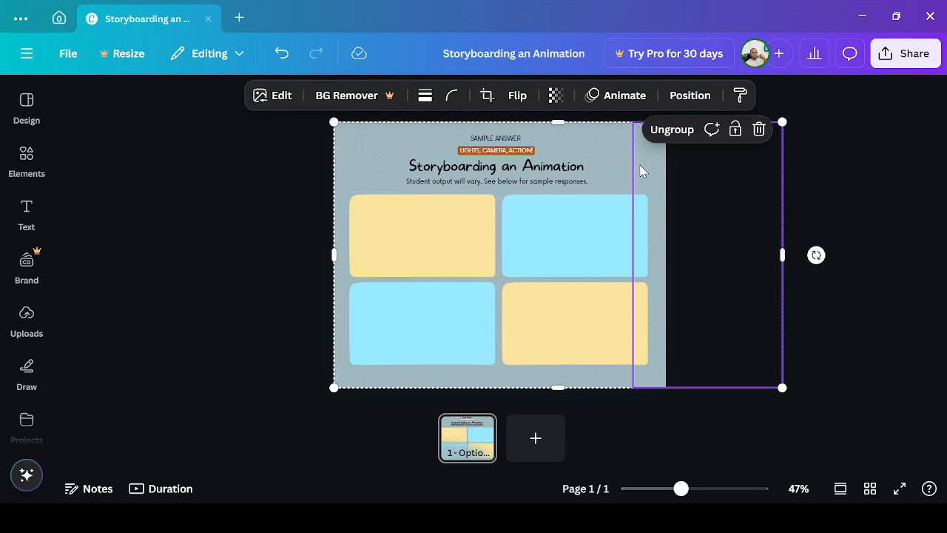
pyautogui.click(642, 171)
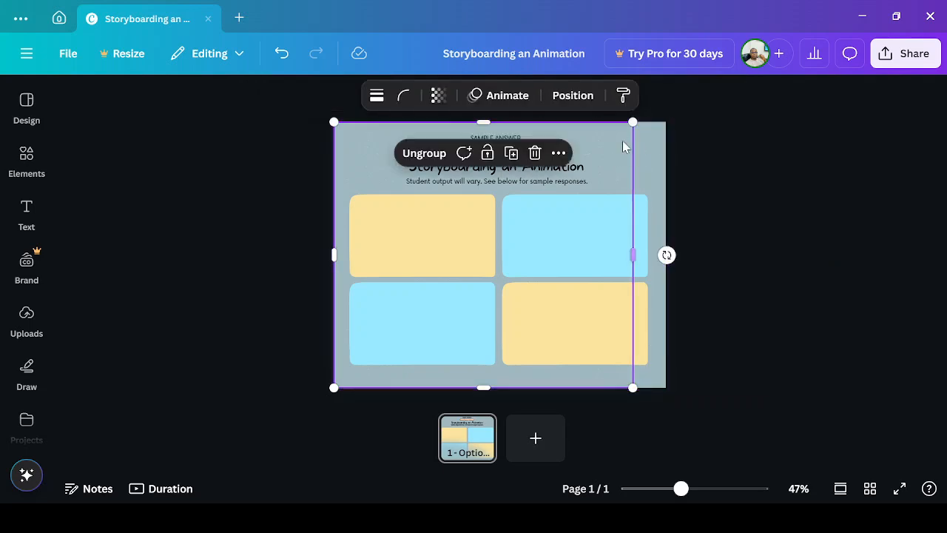
pyautogui.click(651, 176)
pyautogui.click(381, 148)
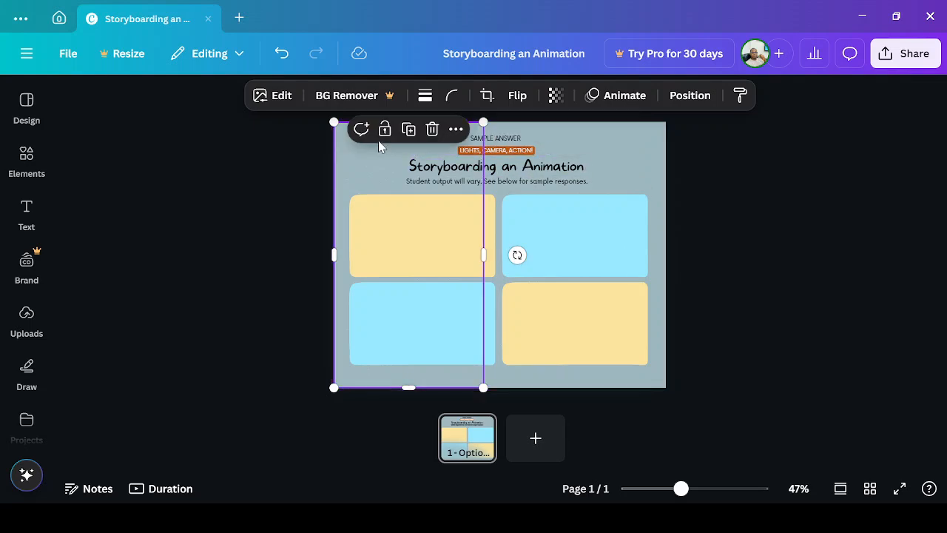
pyautogui.press('Escape')
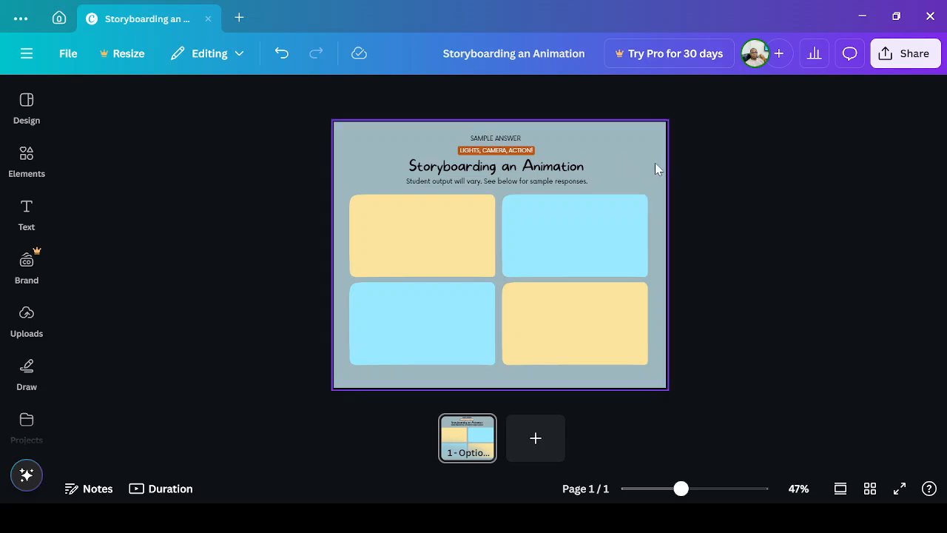
# Change the page background to the light coral red from the default solid colors
pyautogui.click(620, 153)
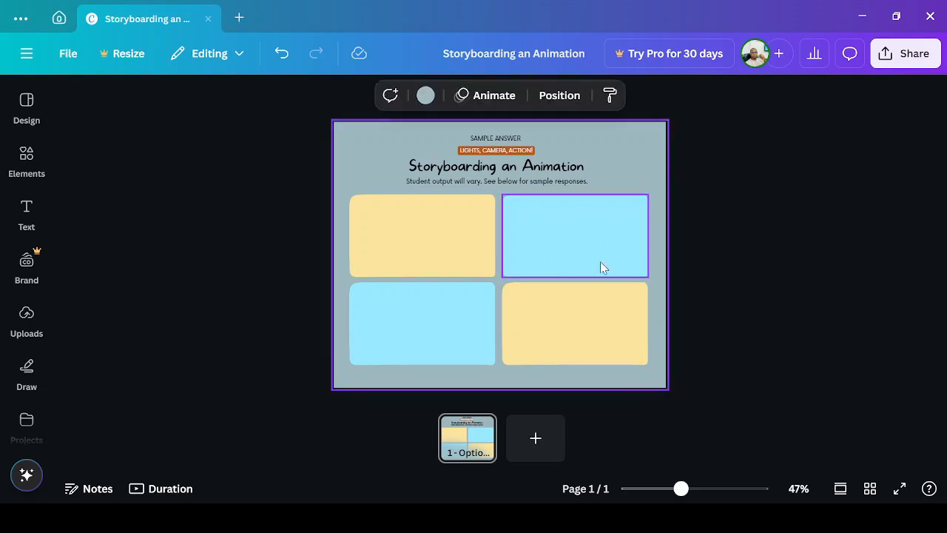
pyautogui.click(424, 96)
pyautogui.scroll(-3, 266, 294)
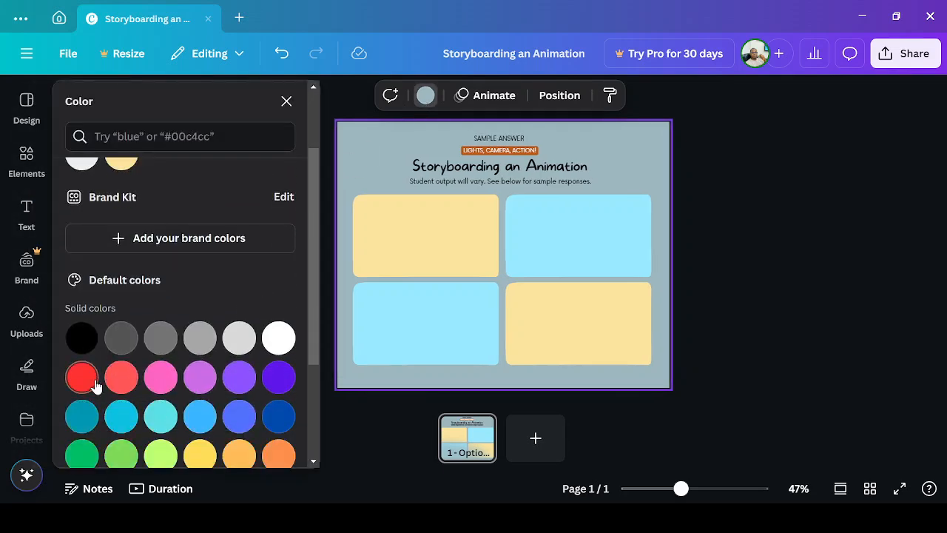
pyautogui.click(83, 378)
pyautogui.click(114, 378)
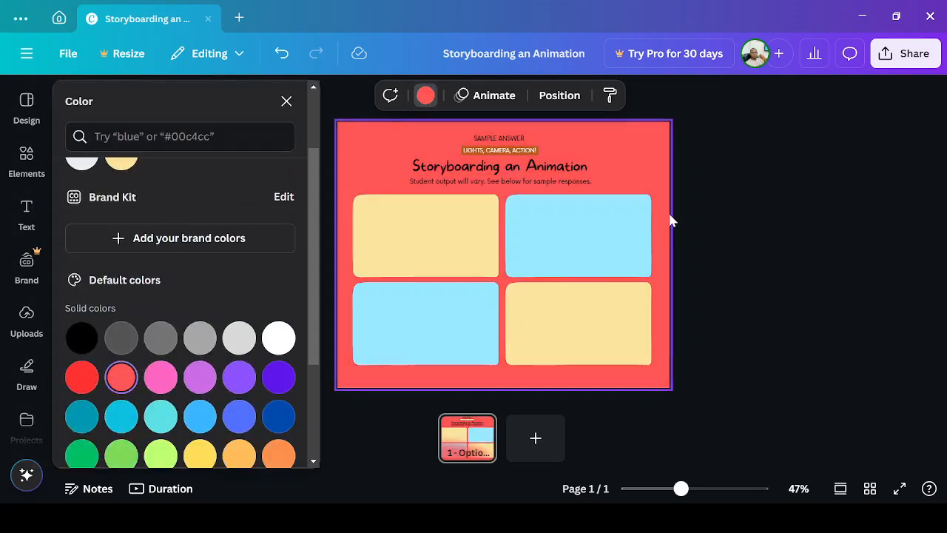
pyautogui.click(744, 205)
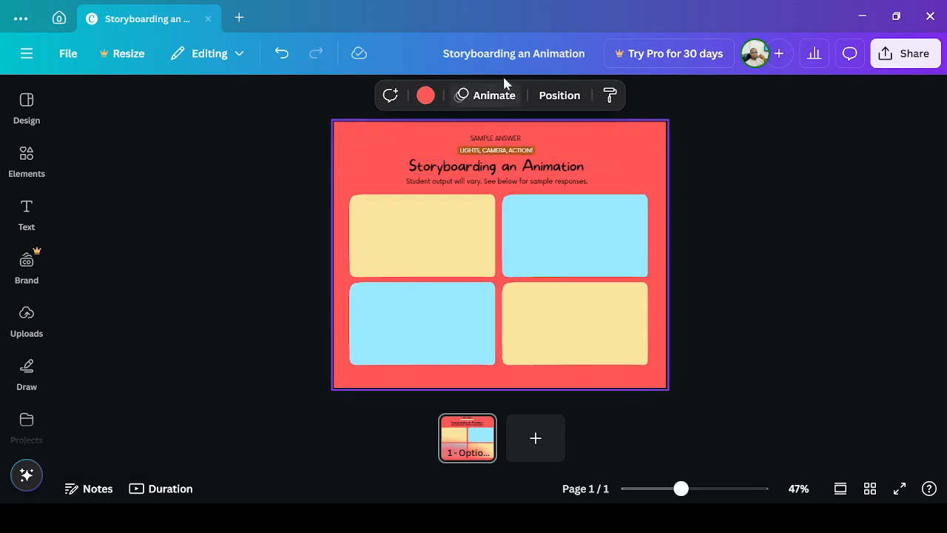
# Rename the design as "Bluenorth Storyboard"
pyautogui.click(520, 53)
pyautogui.moveTo(586, 53); pyautogui.dragTo(441, 55)
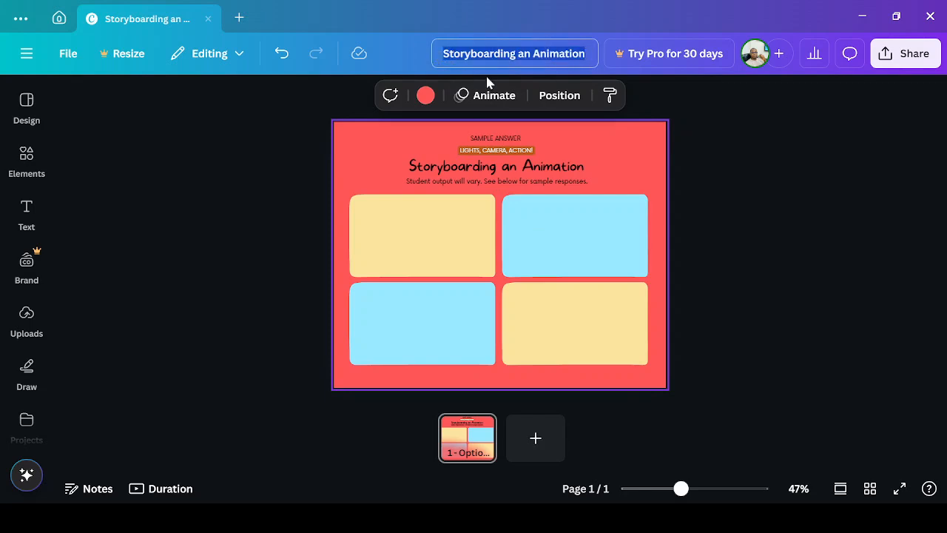
pyautogui.write('Blue')
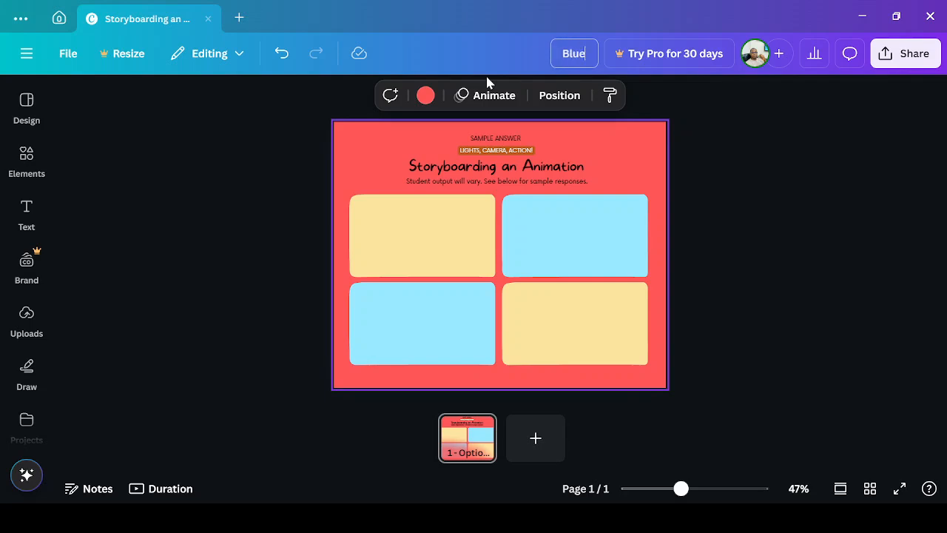
pyautogui.write('north')
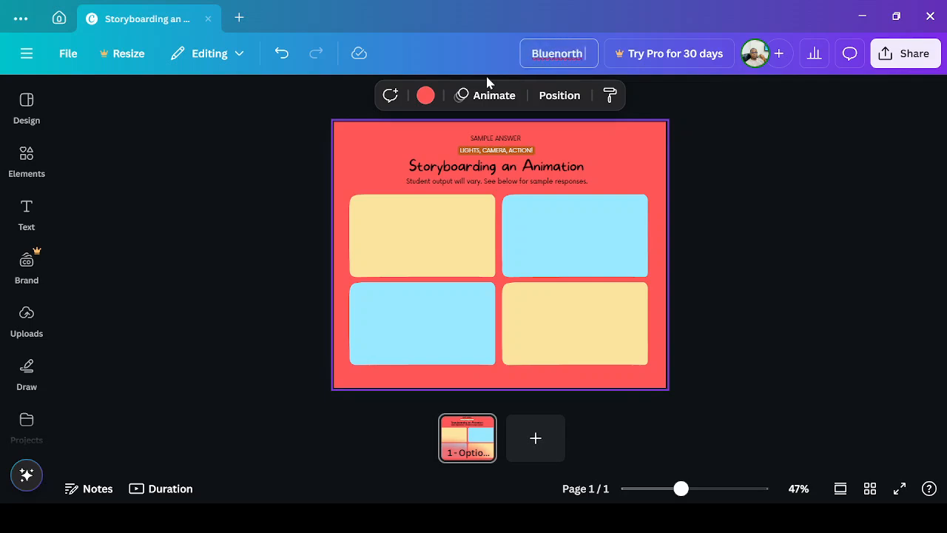
pyautogui.write(' Story')
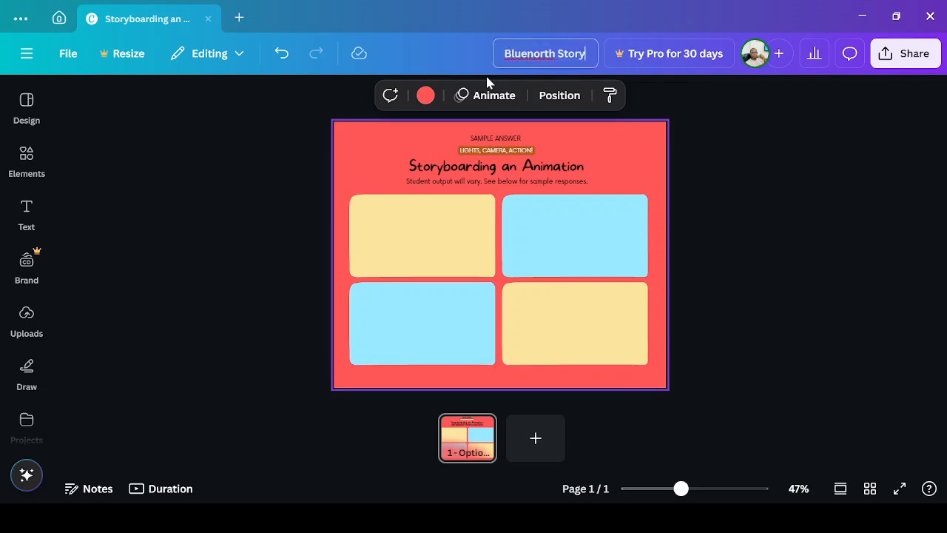
pyautogui.write('board')
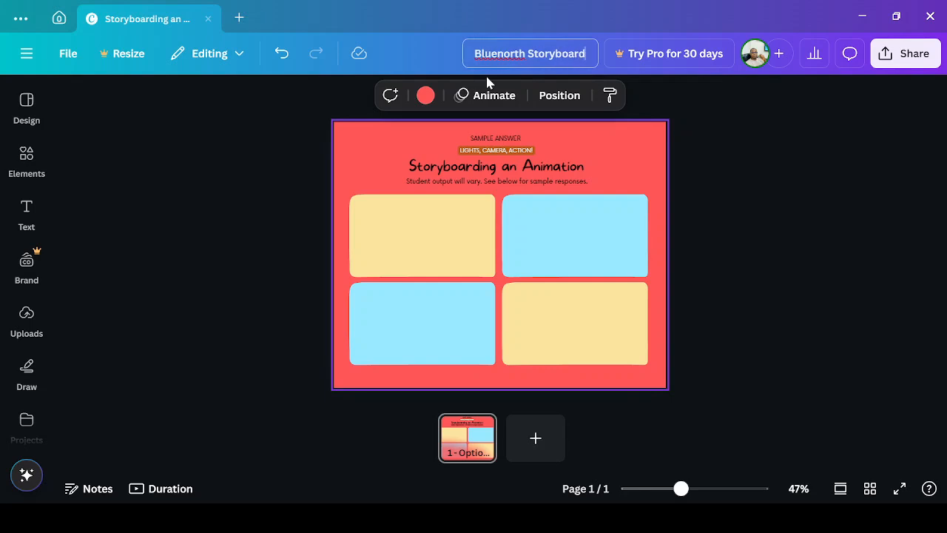
pyautogui.click(724, 109)
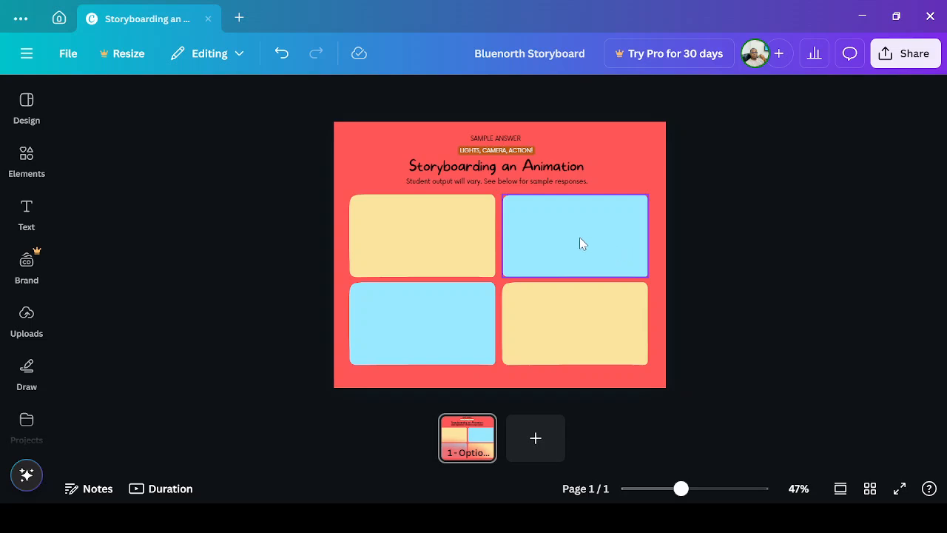
# Replace the page's main heading with "Human Trafficking Awareness Campaign"
pyautogui.click(454, 170)
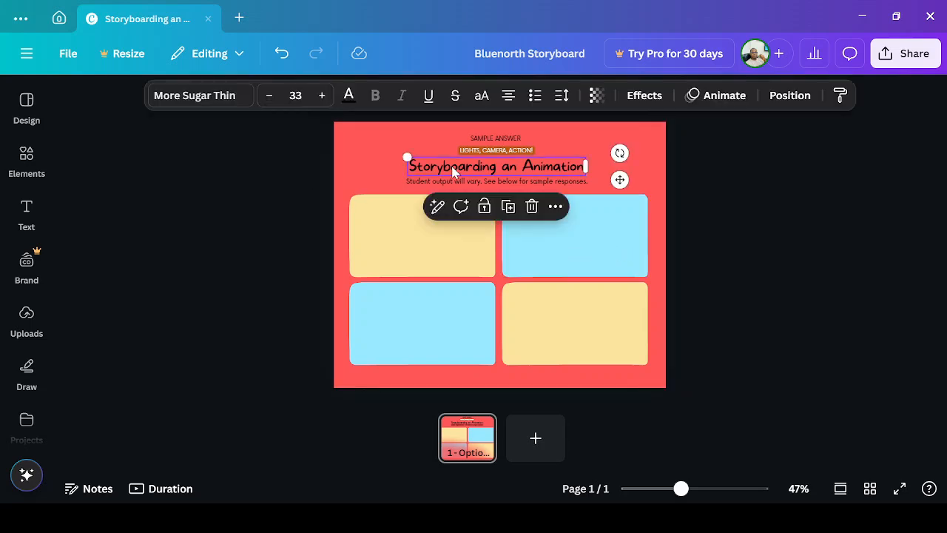
pyautogui.doubleClick(454, 170)
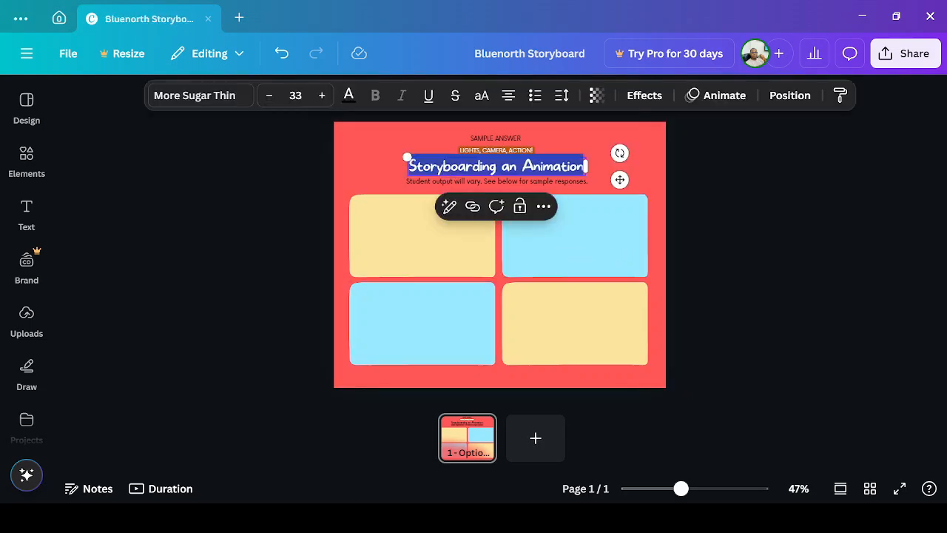
pyautogui.press('Escape')
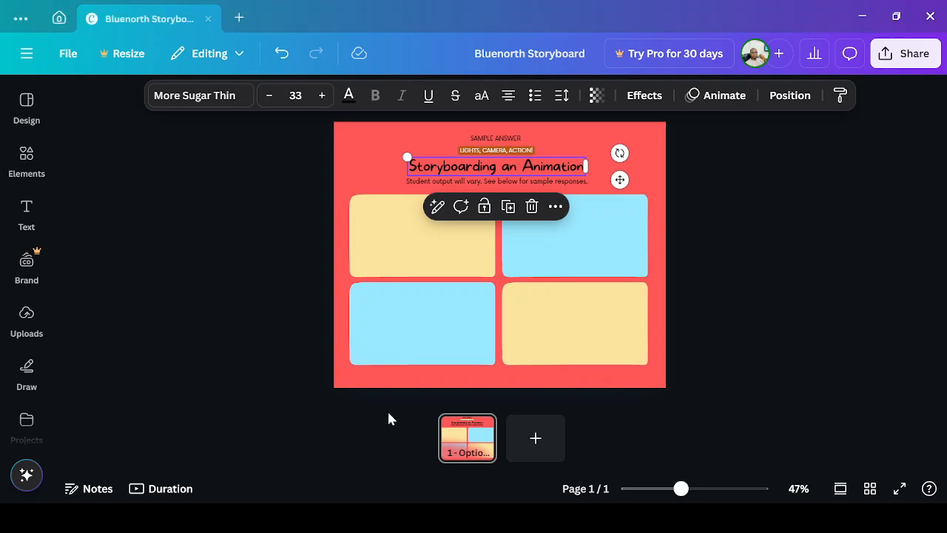
pyautogui.doubleClick(489, 166)
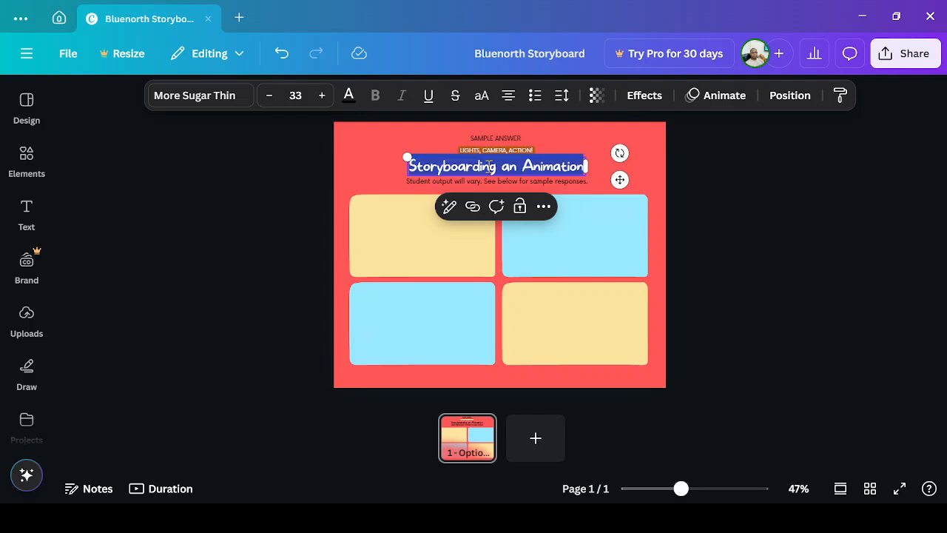
pyautogui.write('Human ')
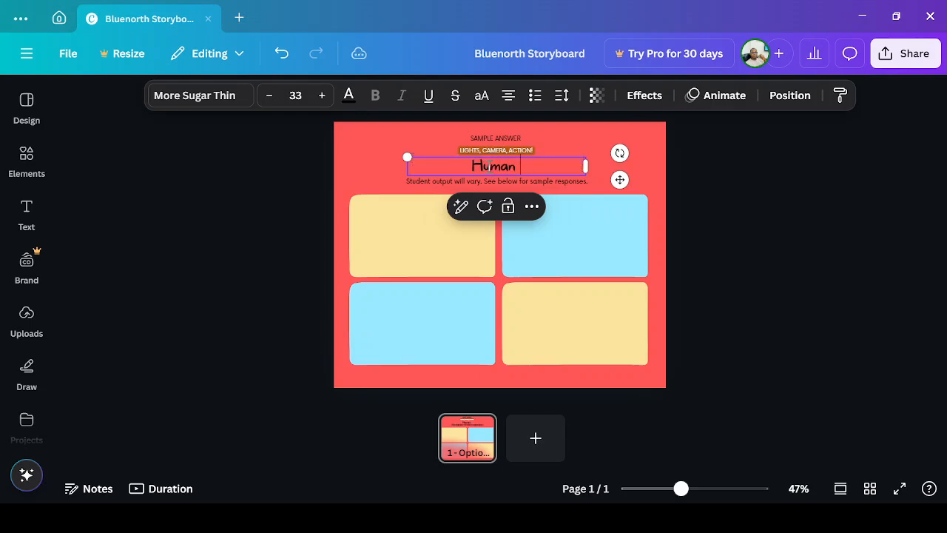
pyautogui.write('Traffick')
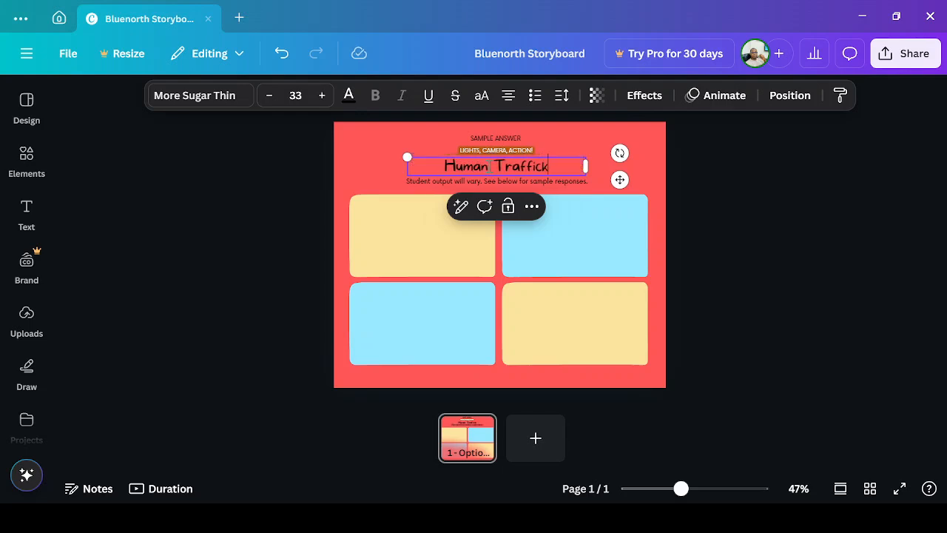
pyautogui.write('ing Awa')
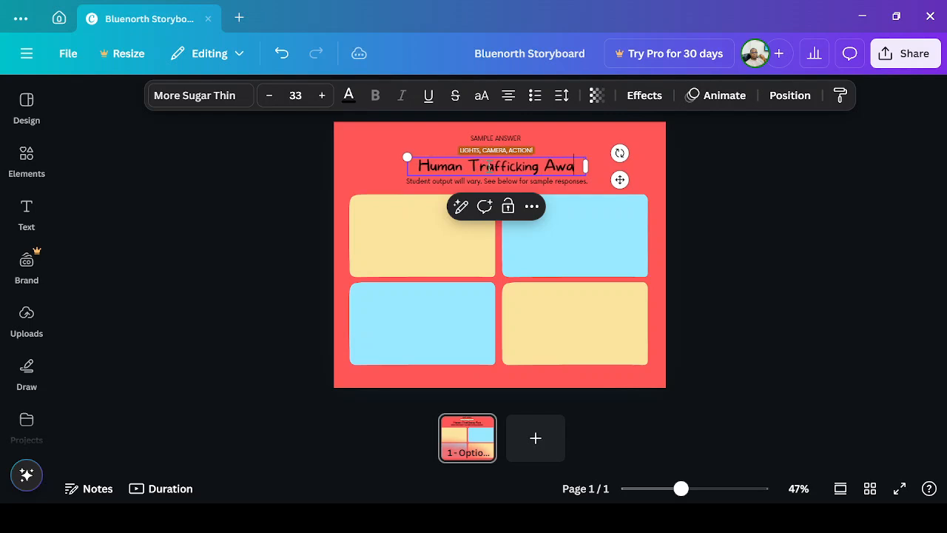
pyautogui.write('reness Cam')
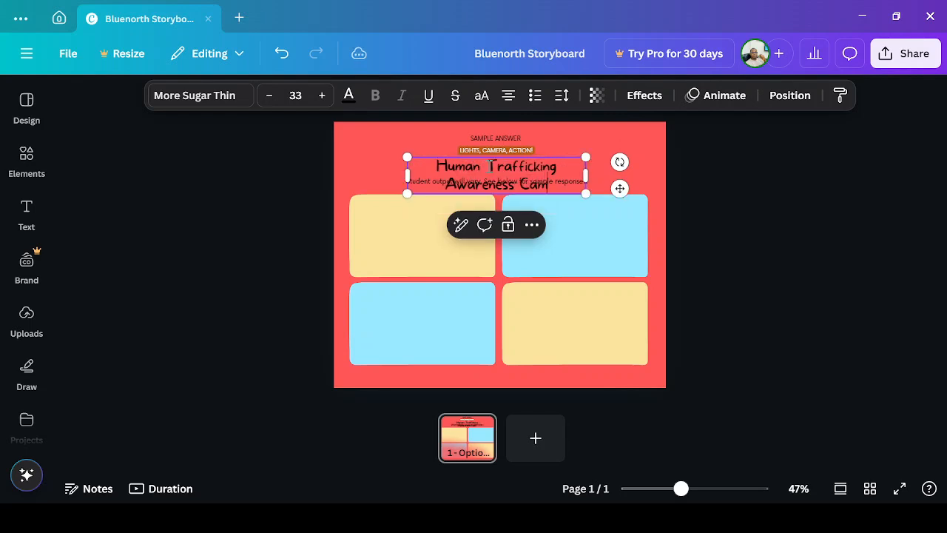
pyautogui.write('paign')
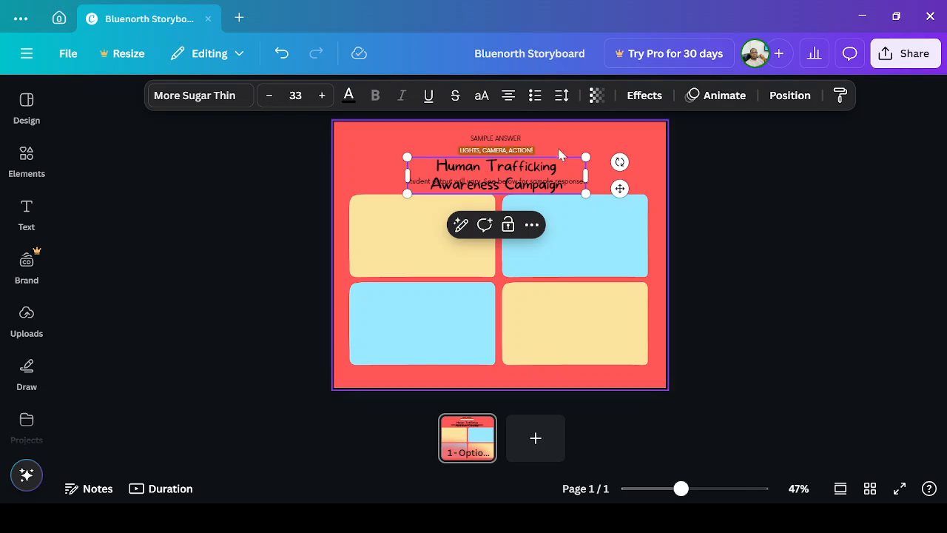
# Widen the heading's text box so it fits on one line, and reposition it centrally above the panels
pyautogui.moveTo(586, 174); pyautogui.dragTo(620, 175)
pyautogui.moveTo(407, 176); pyautogui.dragTo(357, 178)
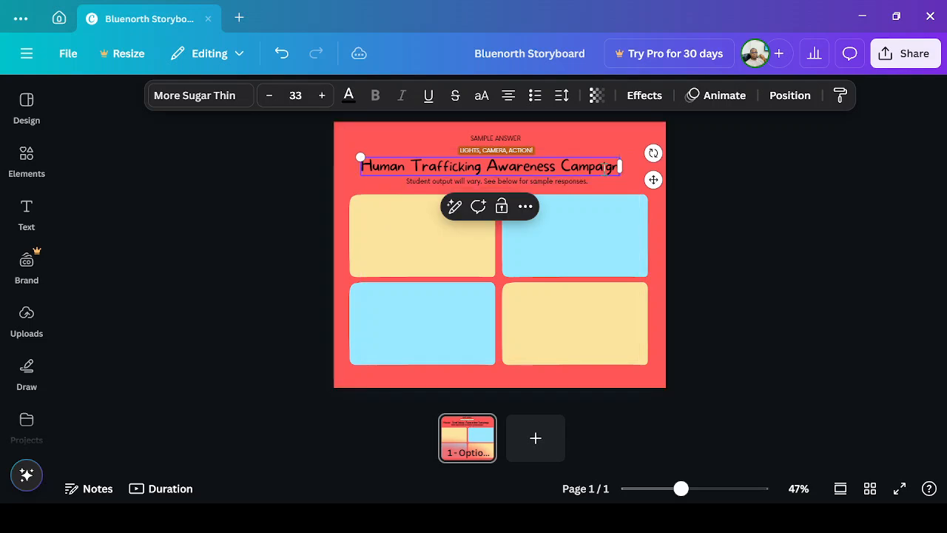
pyautogui.click(587, 197)
pyautogui.click(482, 172)
pyautogui.moveTo(482, 172); pyautogui.dragTo(496, 164)
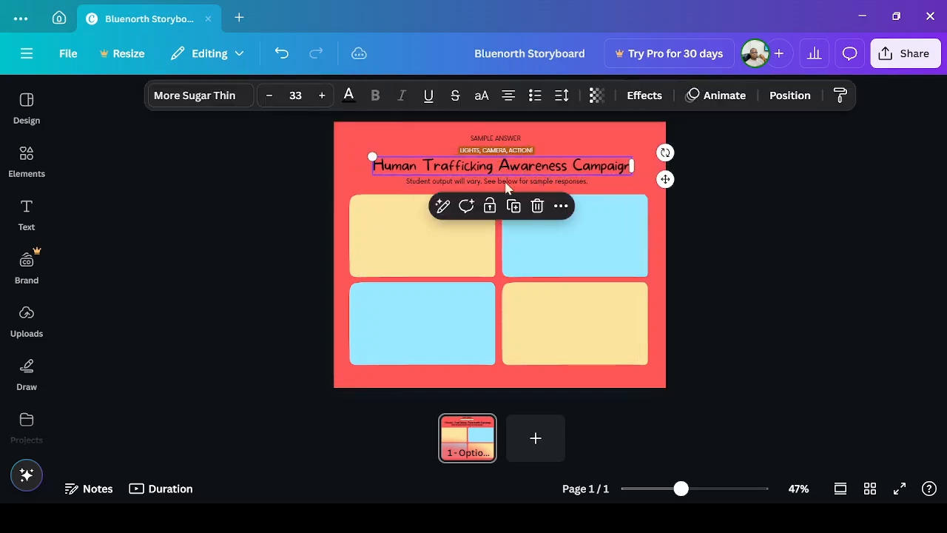
# Replace the subtitle line under the main heading with "Storyboard scenes for the content team"
pyautogui.hotkey('alt', 'Tab')
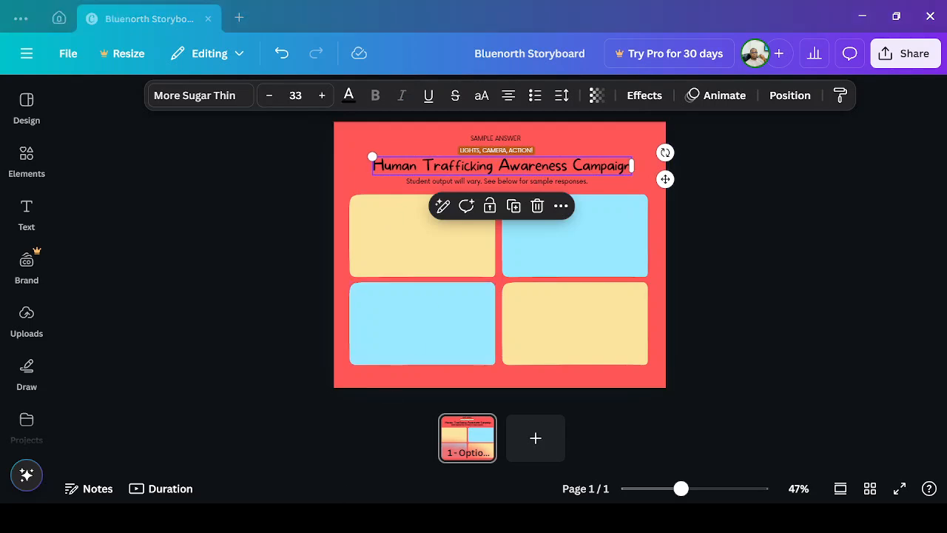
pyautogui.doubleClick(474, 181)
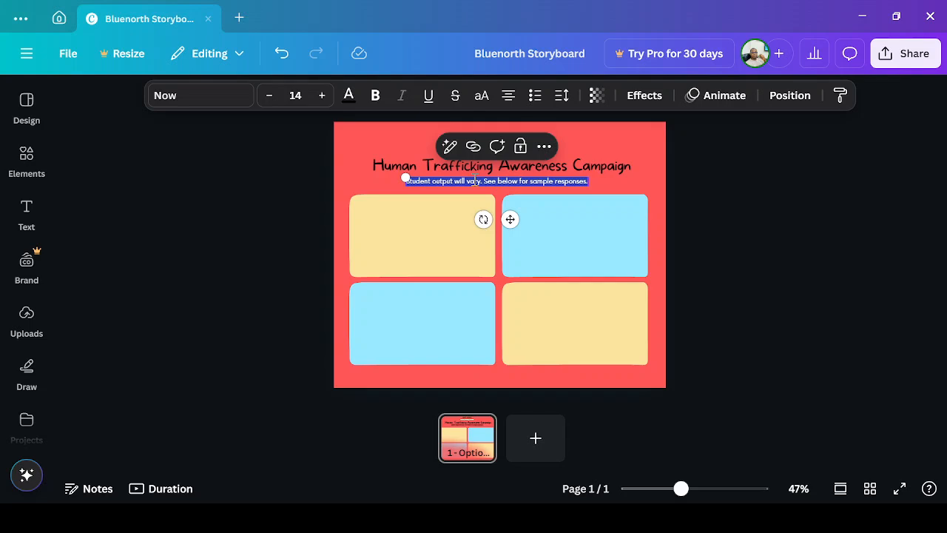
pyautogui.click(407, 518)
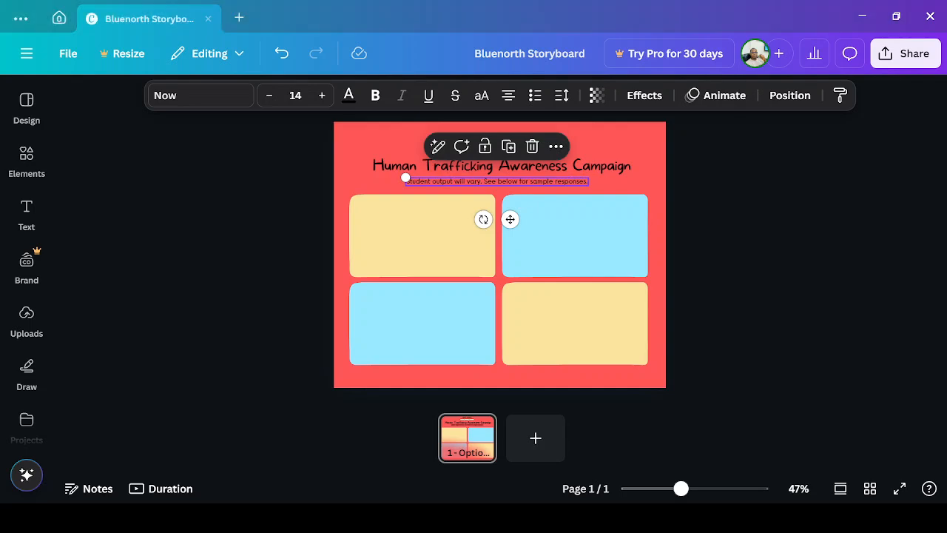
pyautogui.press('Return')
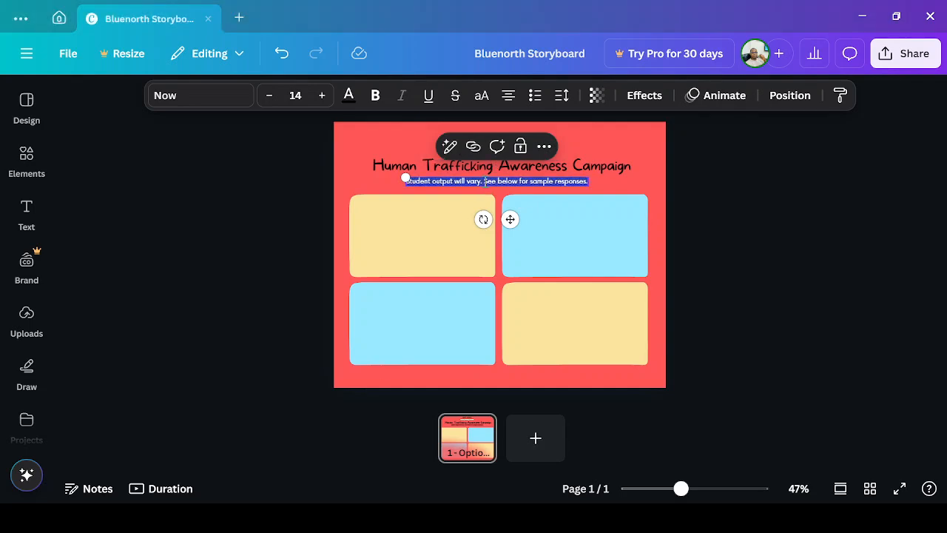
pyautogui.write('S')
pyautogui.write('torybooard sce')
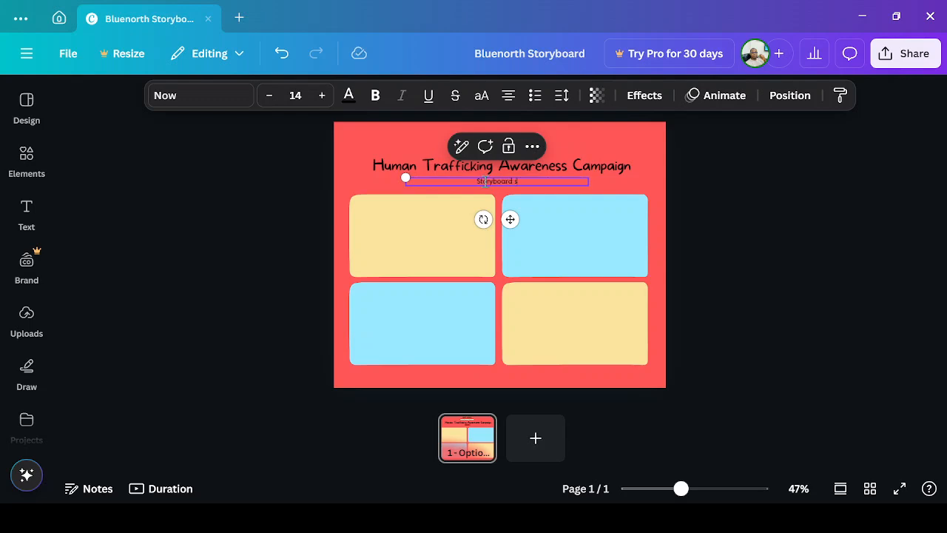
pyautogui.write('nes for the content team')
pyautogui.click(741, 160)
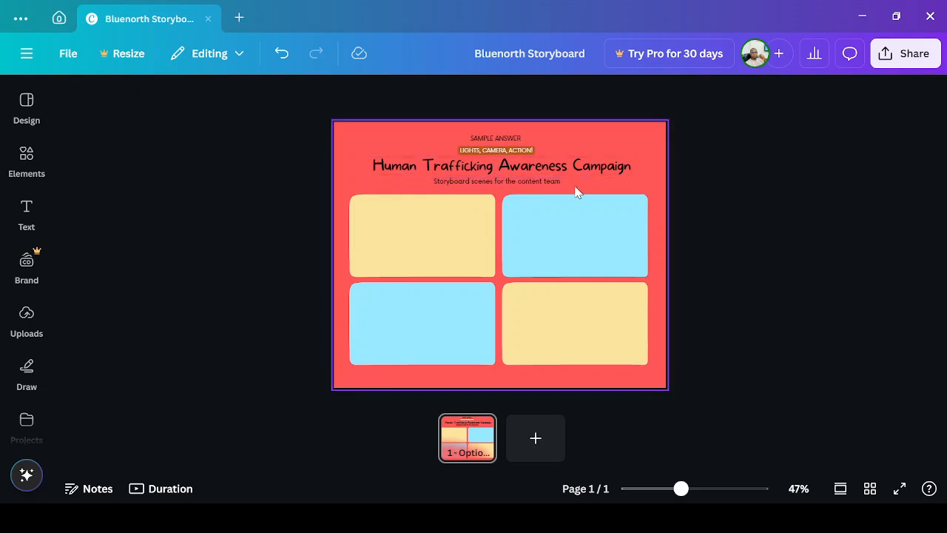
# Delete the "LIGHTS, CAMERA, ACTION!" and "SAMPLE ANSWER" text lines above the main heading
pyautogui.click(523, 156)
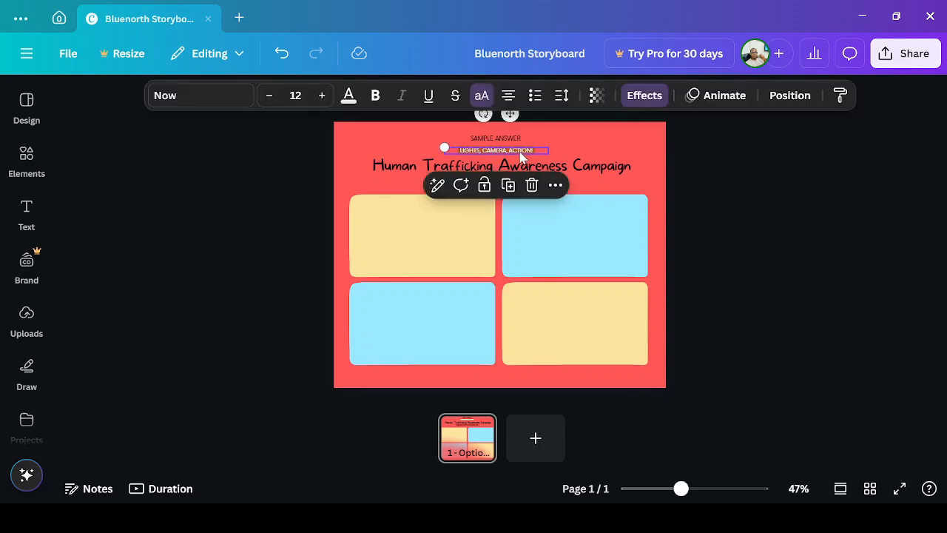
pyautogui.press('Delete')
pyautogui.click(497, 139)
pyautogui.press('Delete')
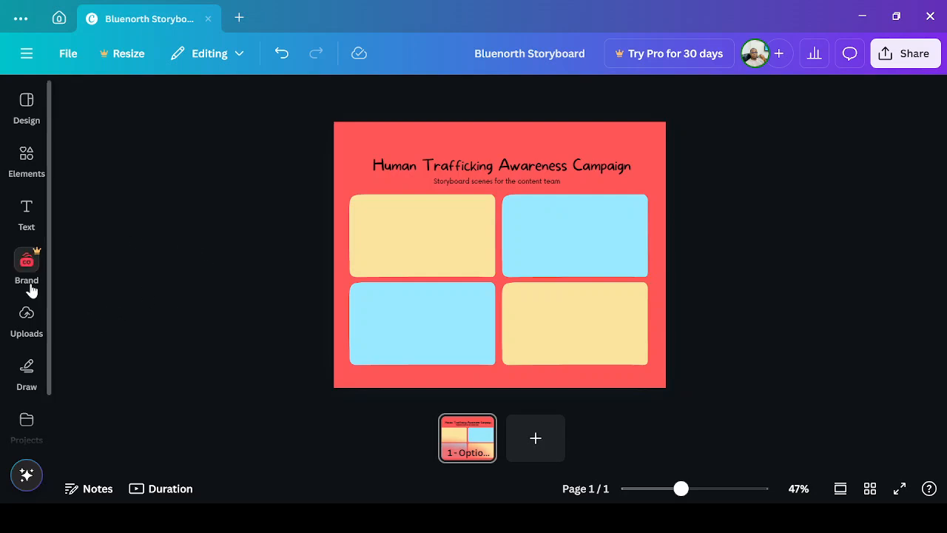
# Add the uploaded Bluenorth Initiative logo with wordmark to the page and shrink it to fit centrally above the main heading
pyautogui.click(28, 327)
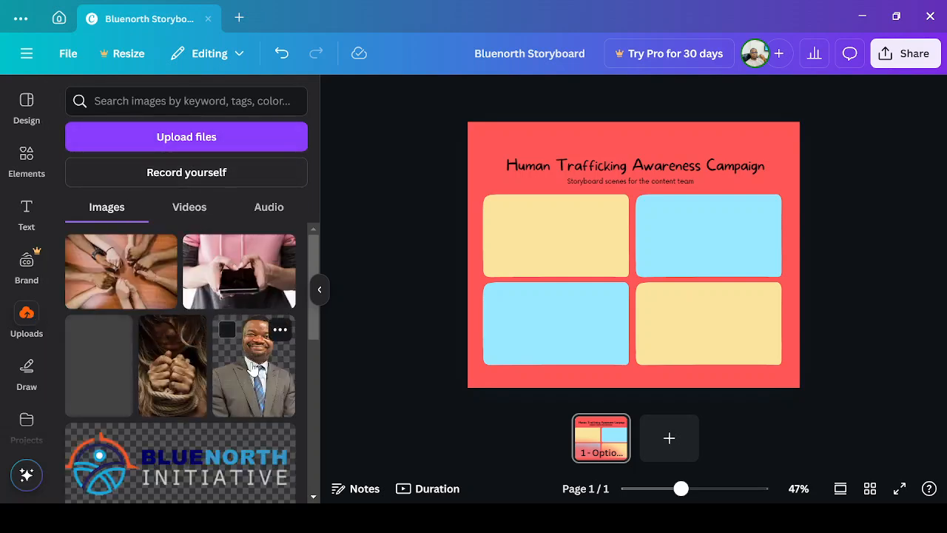
pyautogui.scroll(-1, 226, 398)
pyautogui.click(152, 373)
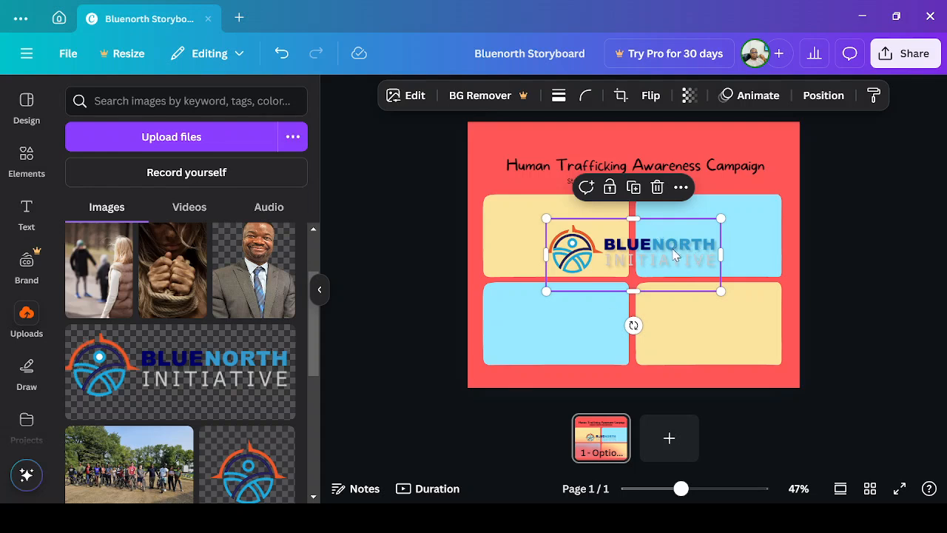
pyautogui.moveTo(673, 249); pyautogui.dragTo(675, 144)
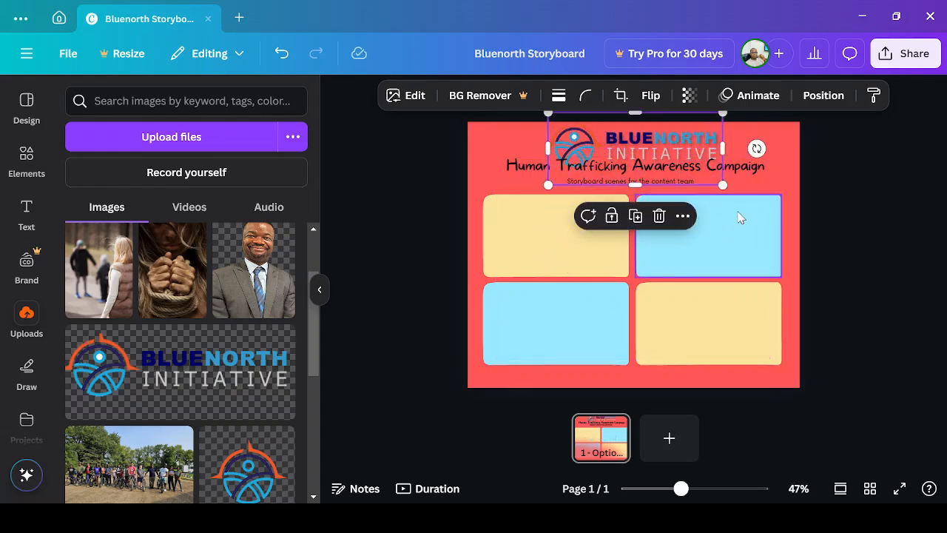
pyautogui.moveTo(723, 183); pyautogui.dragTo(656, 144)
pyautogui.click(853, 149)
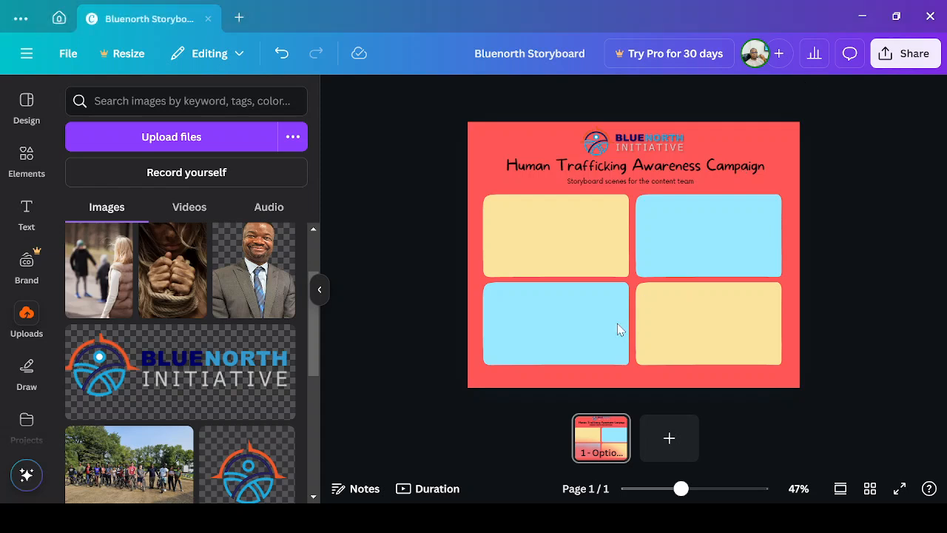
# Add the uploaded photo of rope-bound hands to the page and crop off its upper part above the hands
pyautogui.click(160, 289)
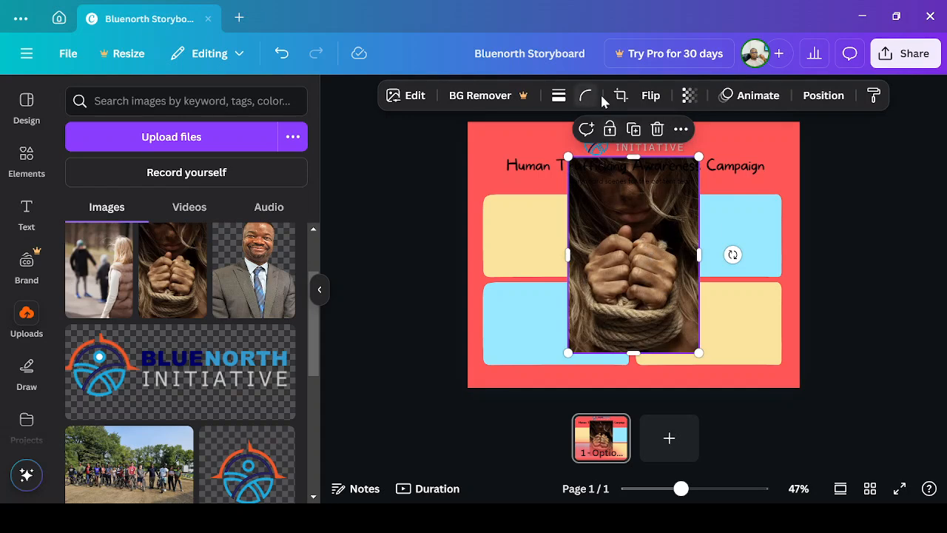
pyautogui.click(621, 96)
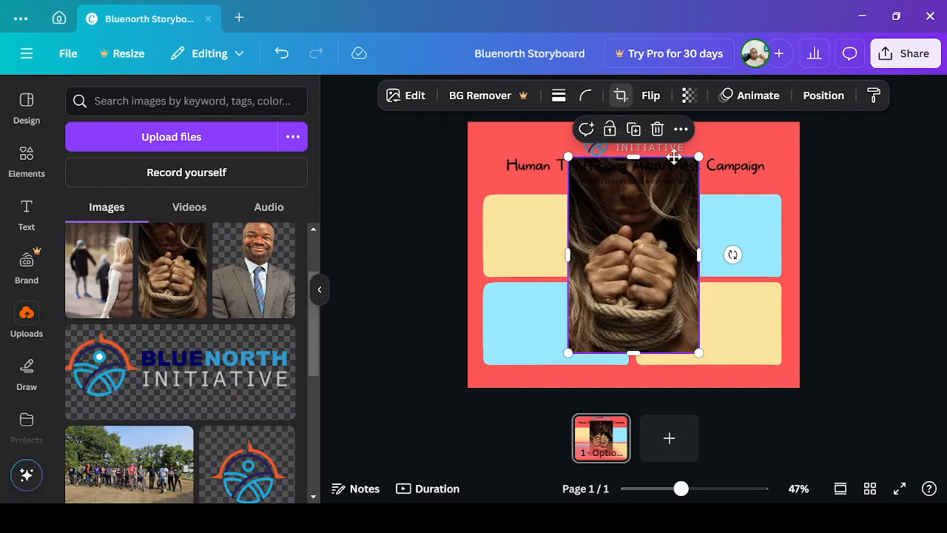
pyautogui.moveTo(700, 157); pyautogui.dragTo(706, 216)
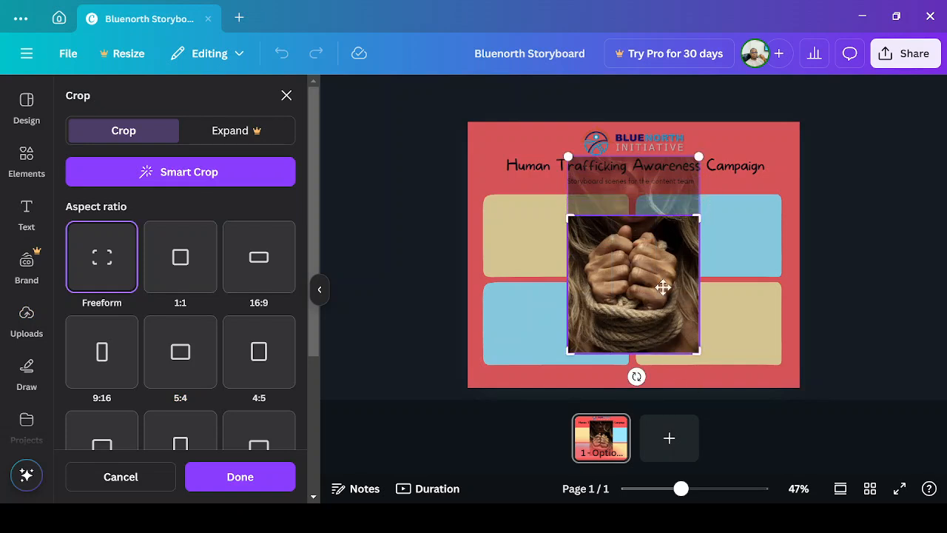
pyautogui.press('Return')
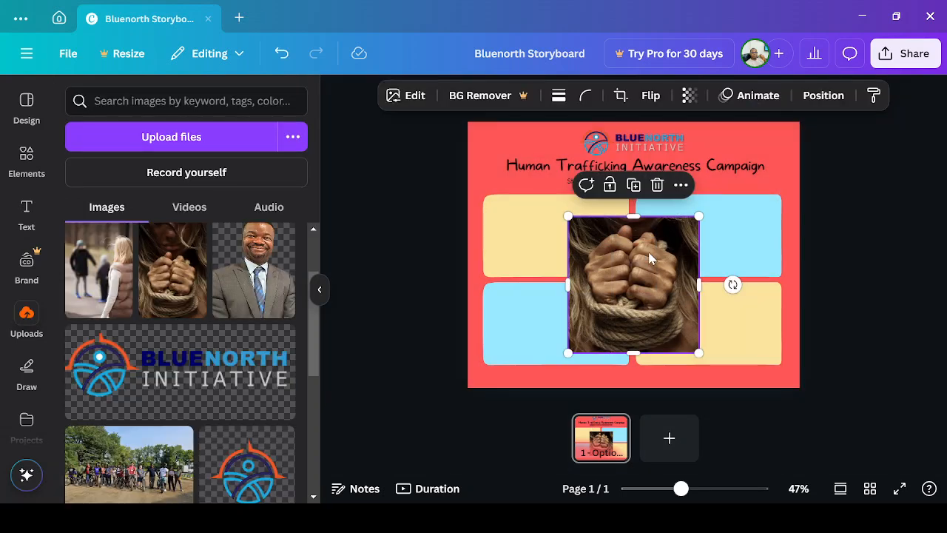
# Move the bound-hands photo into the upper-left yellow panel and shrink it to fill the panel's left half
pyautogui.moveTo(646, 283); pyautogui.dragTo(564, 257)
pyautogui.moveTo(621, 332); pyautogui.dragTo(547, 283)
pyautogui.click(874, 148)
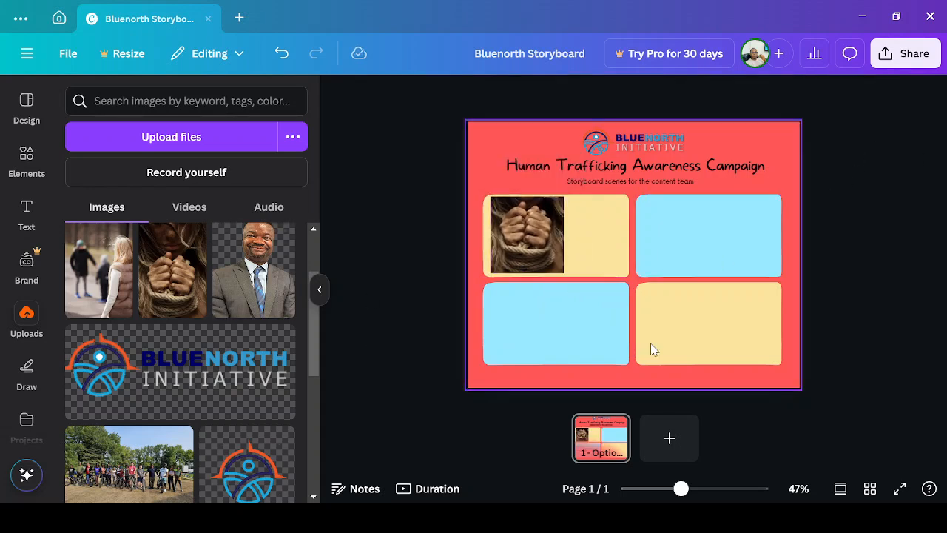
# Add the uploaded outdoor photo of the blonde figure in a vest and crop away its top and bottom strips
pyautogui.moveTo(95, 280); pyautogui.dragTo(657, 296)
pyautogui.click(622, 96)
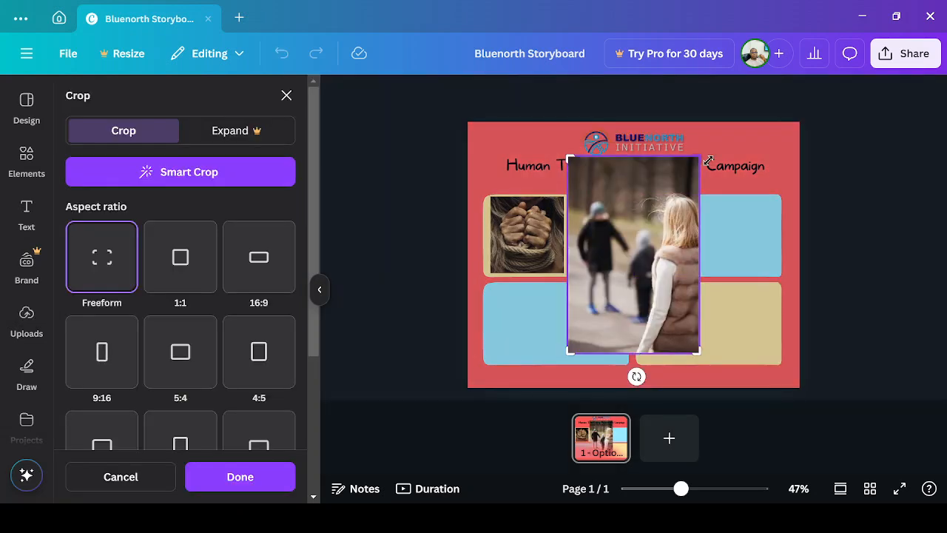
pyautogui.moveTo(701, 159); pyautogui.dragTo(698, 194)
pyautogui.moveTo(696, 352); pyautogui.dragTo(698, 330)
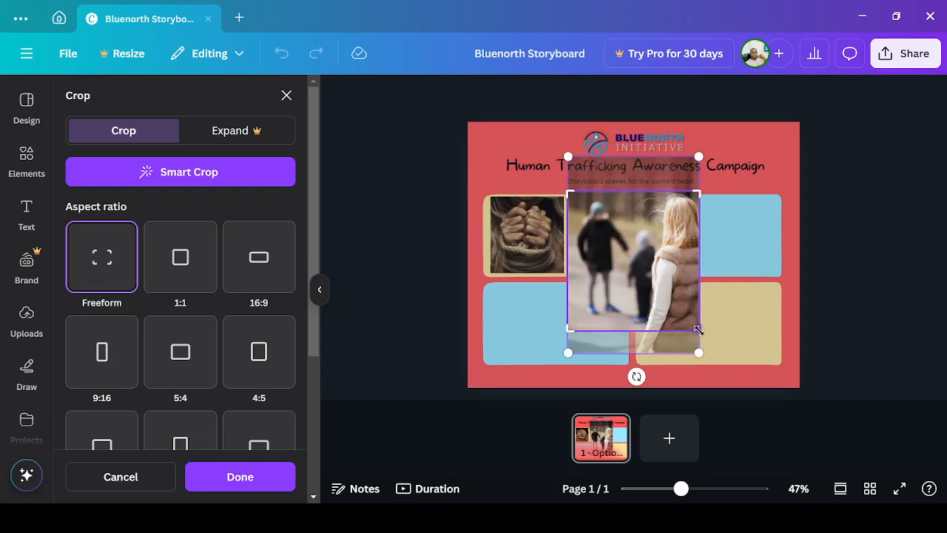
pyautogui.press('Return')
# Move the cropped outdoor photo into the upper-right blue panel and shrink it to the panel's height on the left side
pyautogui.moveTo(628, 264); pyautogui.dragTo(703, 261)
pyautogui.moveTo(769, 331); pyautogui.dragTo(722, 276)
pyautogui.click(847, 262)
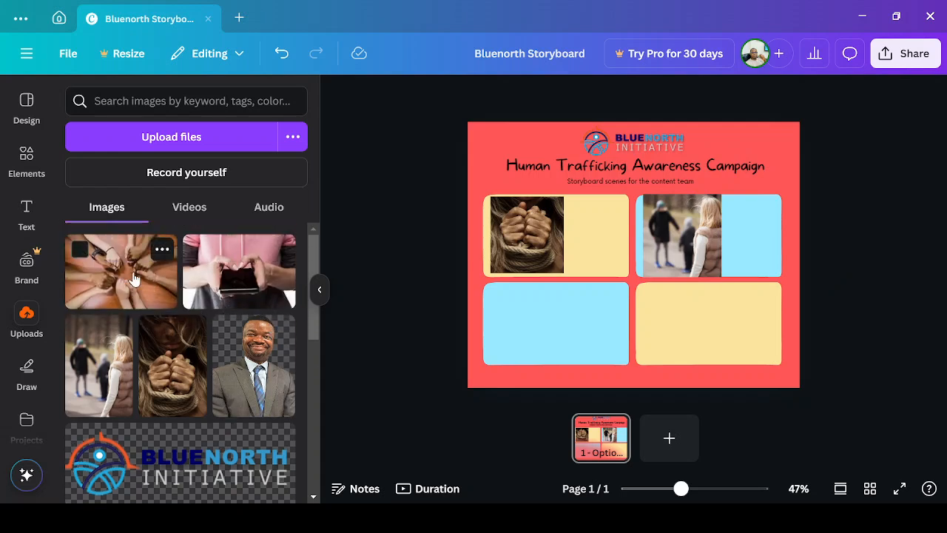
# Add the uploaded photo of fists joined in a circle and shrink it to fit the left part of the lower-left blue panel
pyautogui.click(133, 278)
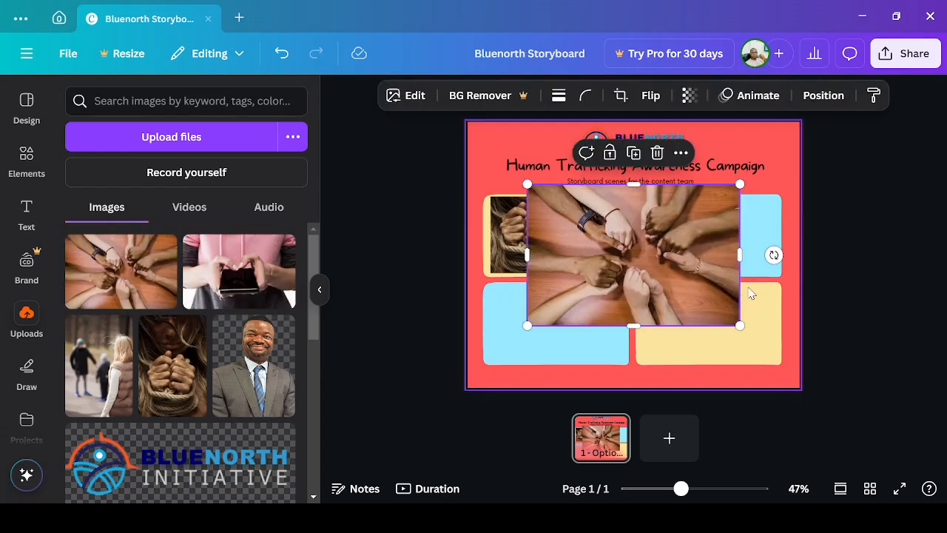
pyautogui.moveTo(721, 315); pyautogui.dragTo(628, 257)
pyautogui.moveTo(600, 229); pyautogui.dragTo(562, 323)
pyautogui.moveTo(610, 365); pyautogui.dragTo(581, 349)
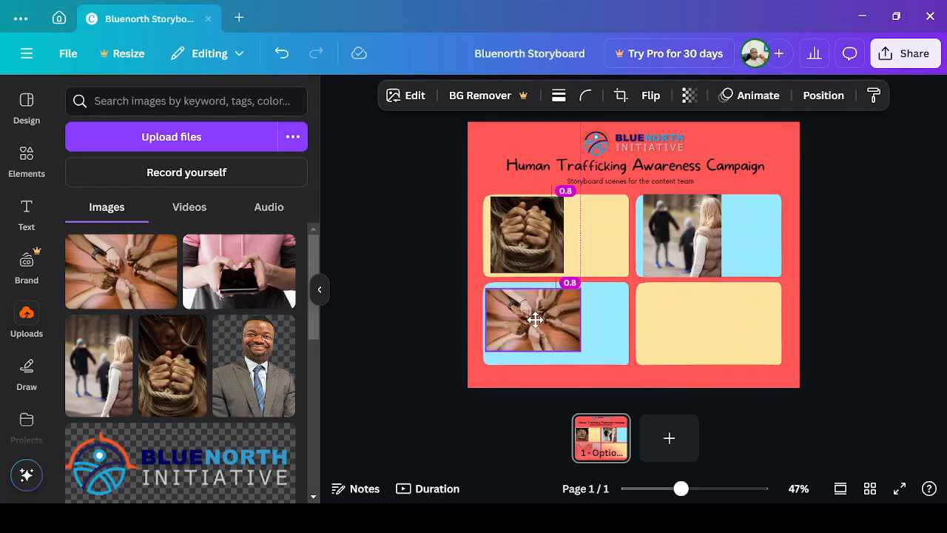